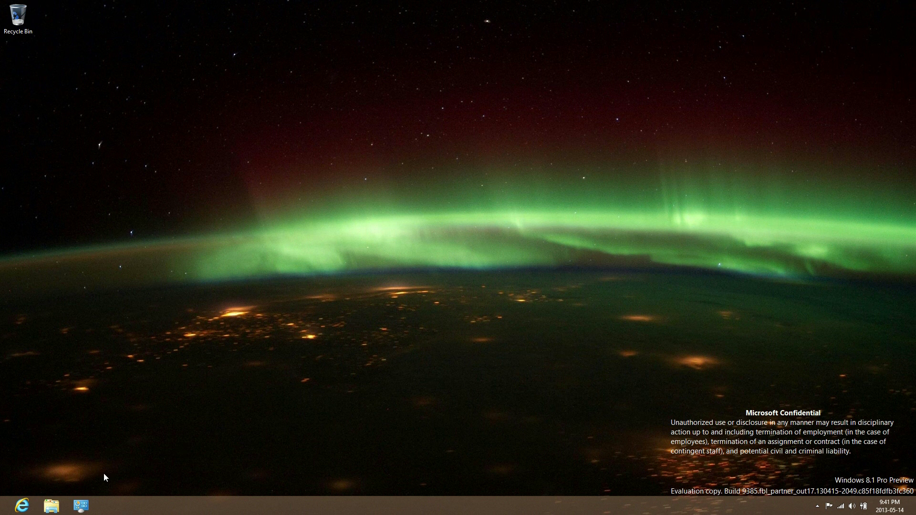
- View the computer's basic System information under System and Security in Control Panel, and close the window
{"action": "left_click", "coordinate": [80, 505]}
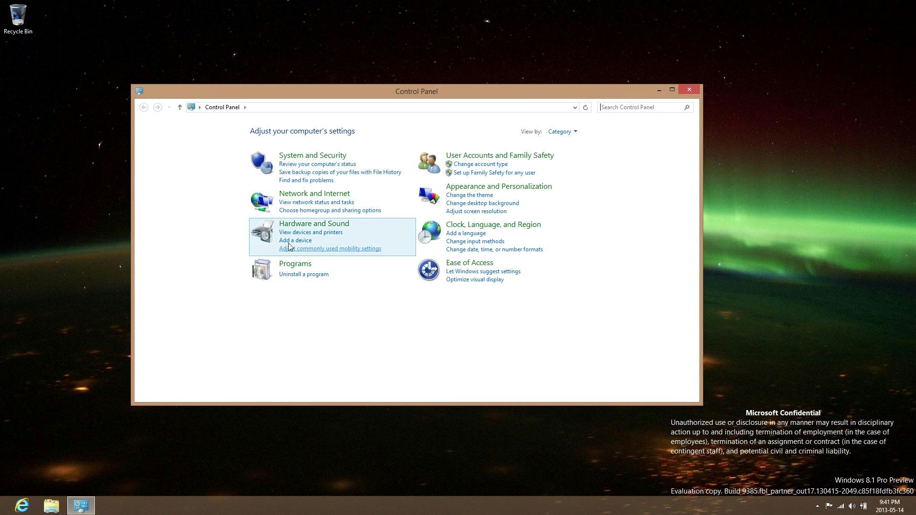
{"action": "left_click", "coordinate": [316, 156]}
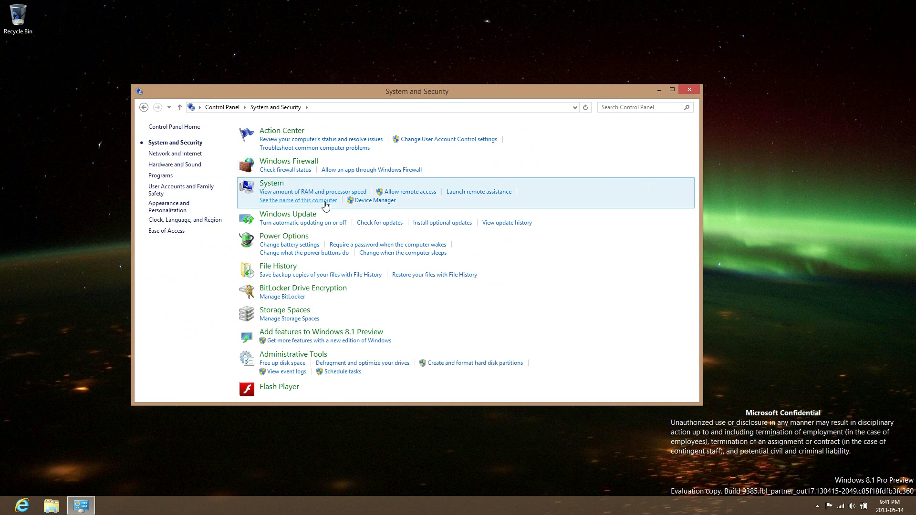
{"action": "left_click", "coordinate": [272, 187]}
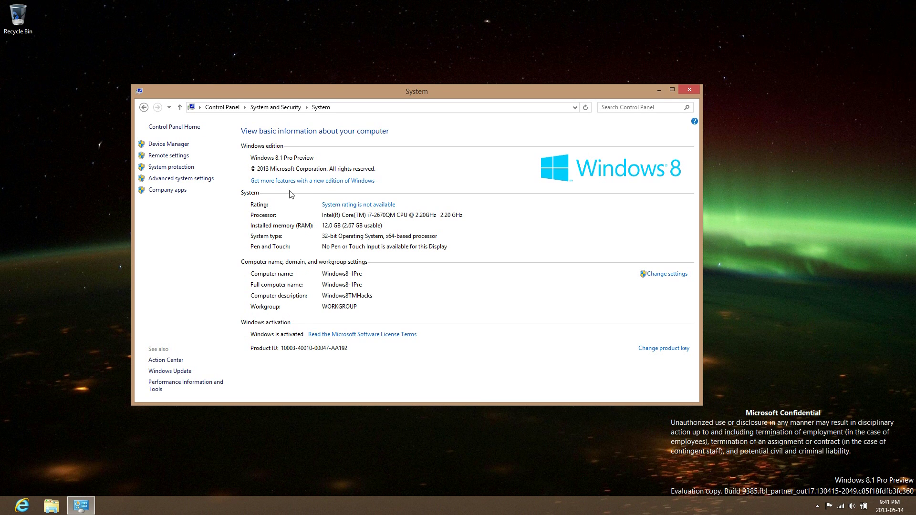
{"action": "left_click", "coordinate": [689, 90]}
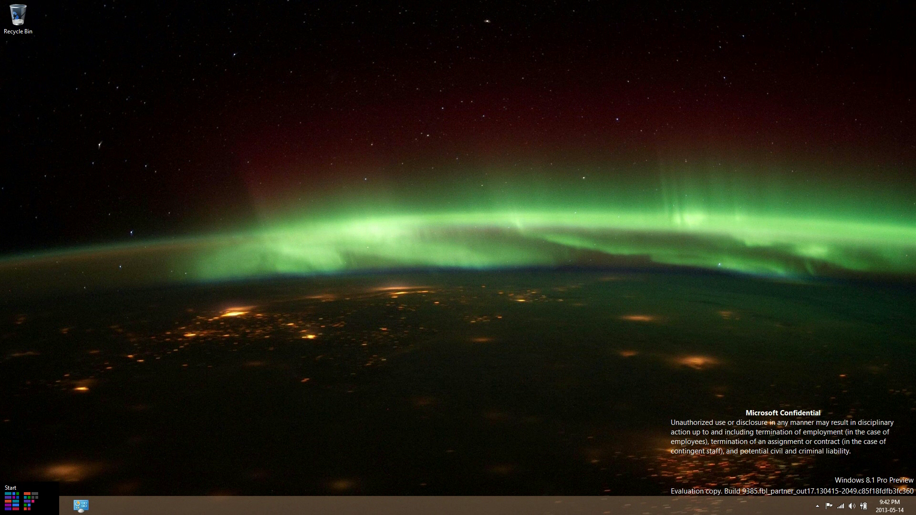
- Open the full PC settings from the Start screen and view their Home page
{"action": "key", "text": "super"}
{"action": "mouse_move", "coordinate": [913, 2]}
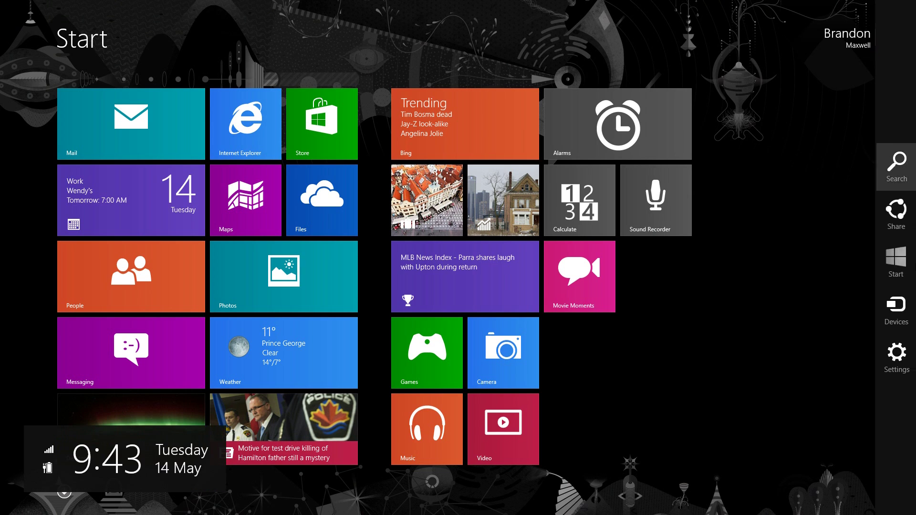
{"action": "left_click", "coordinate": [890, 360]}
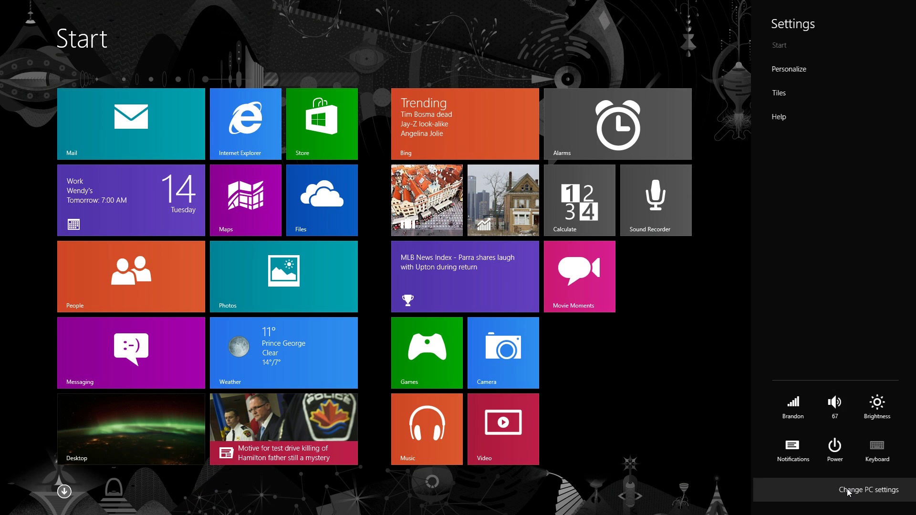
{"action": "left_click", "coordinate": [854, 492]}
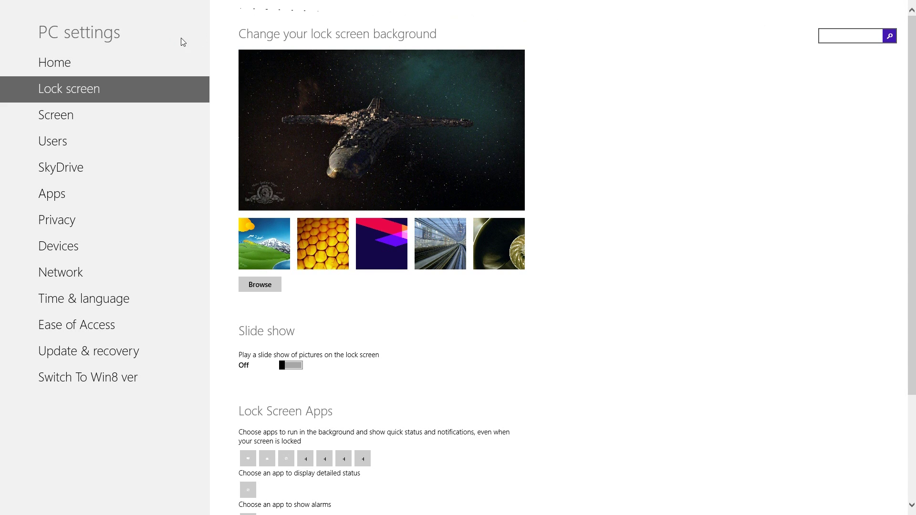
{"action": "left_click", "coordinate": [113, 64]}
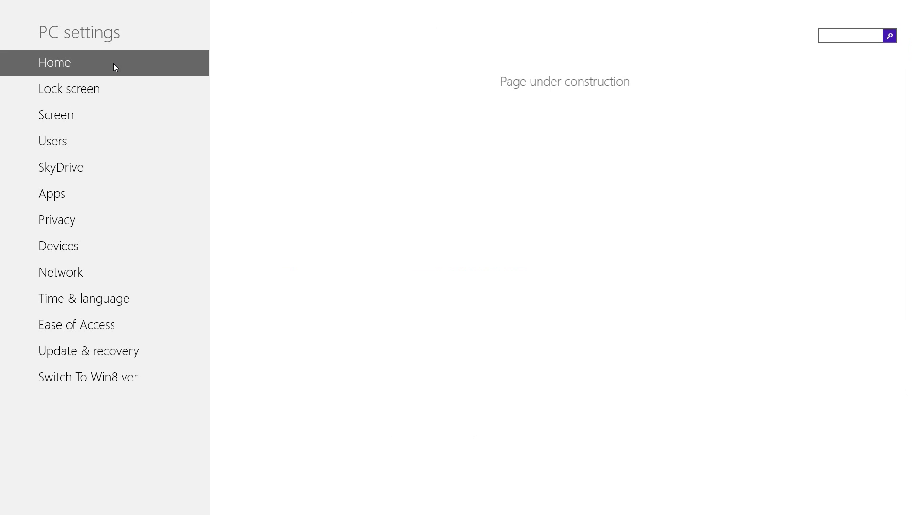
- Review the Screen settings for Power & sleep, including the battery turn-off choices, and for Display, and return to the main categories
{"action": "left_click", "coordinate": [152, 118]}
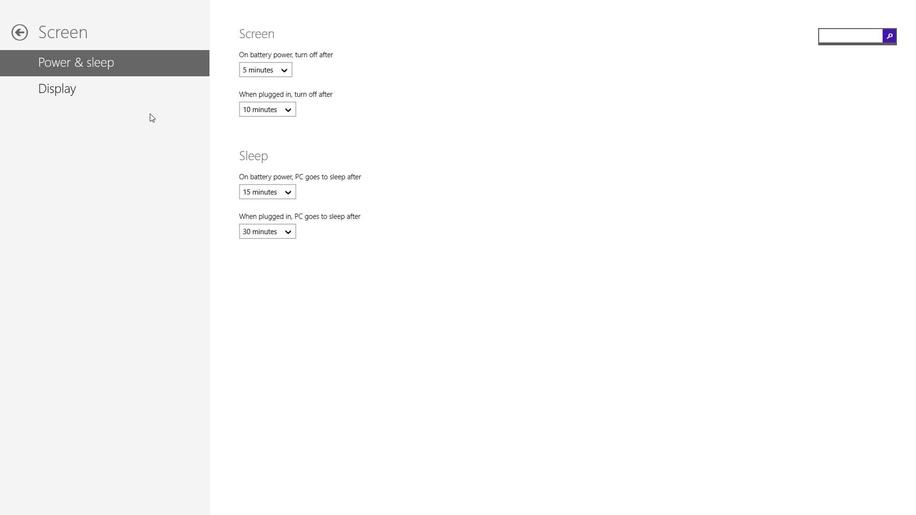
{"action": "left_click", "coordinate": [262, 69]}
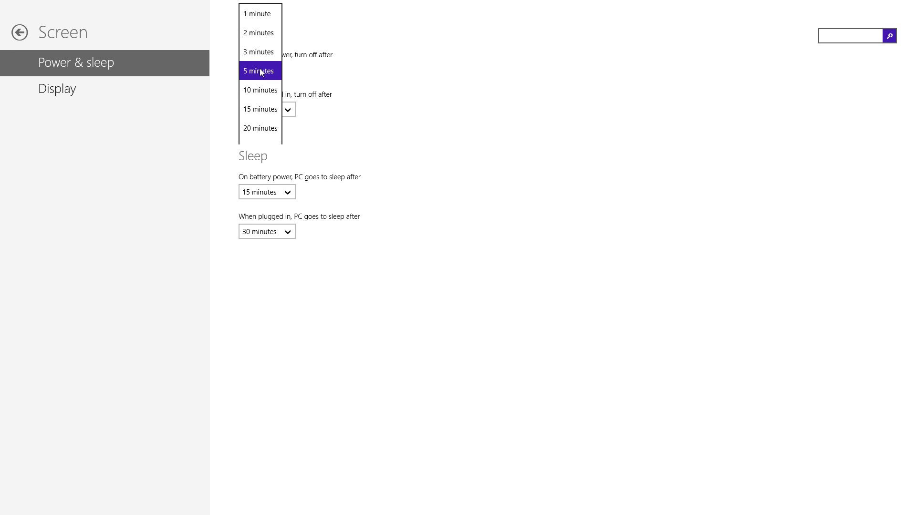
{"action": "left_click", "coordinate": [220, 82]}
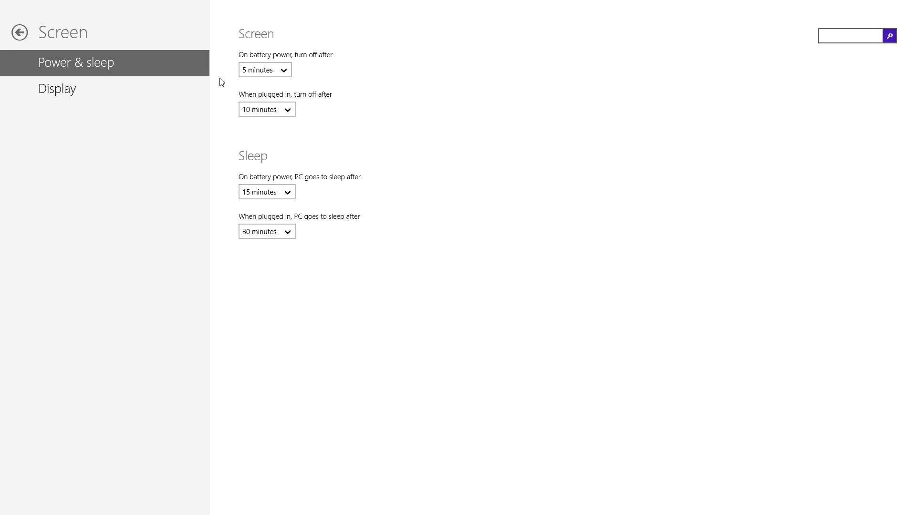
{"action": "left_click", "coordinate": [150, 78]}
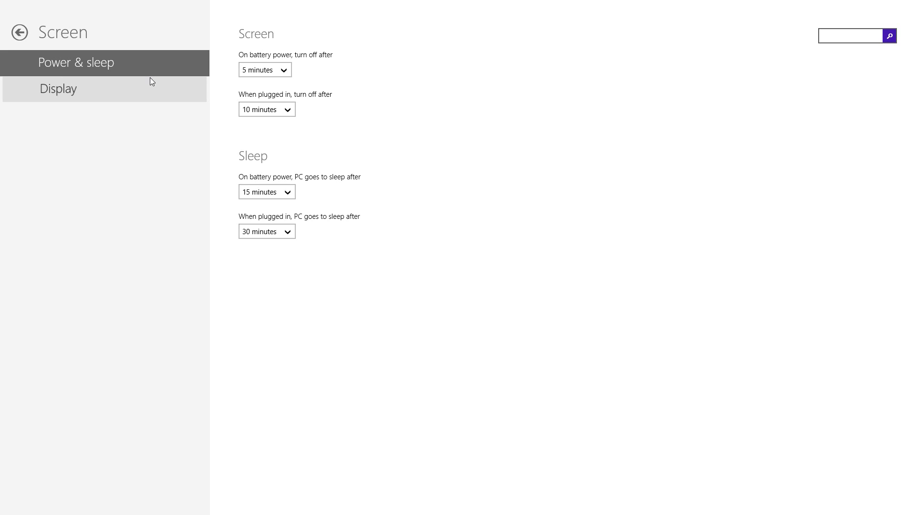
{"action": "left_click", "coordinate": [20, 32]}
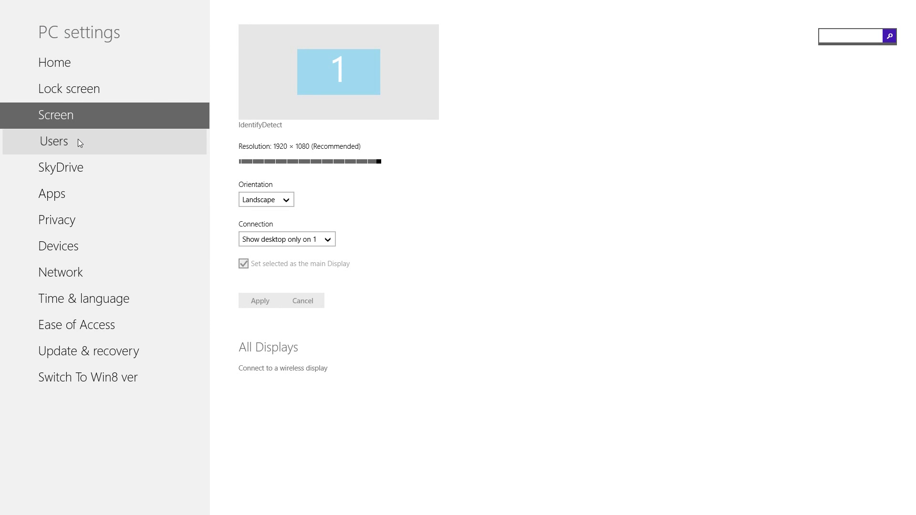
- Look at the Users sign-in options and the SkyDrive storage use page, and return to the main categories
{"action": "left_click", "coordinate": [79, 139]}
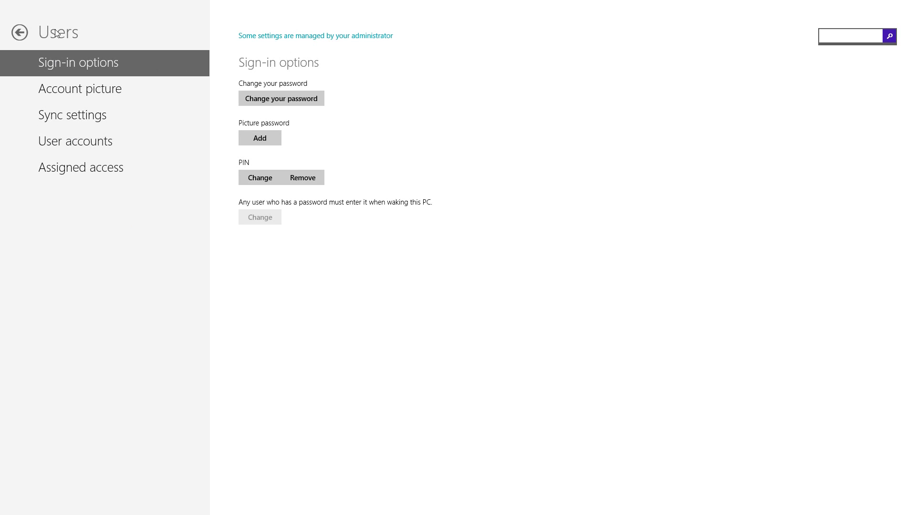
{"action": "mouse_move", "coordinate": [10, 19]}
{"action": "left_click", "coordinate": [13, 37]}
{"action": "left_click", "coordinate": [90, 166]}
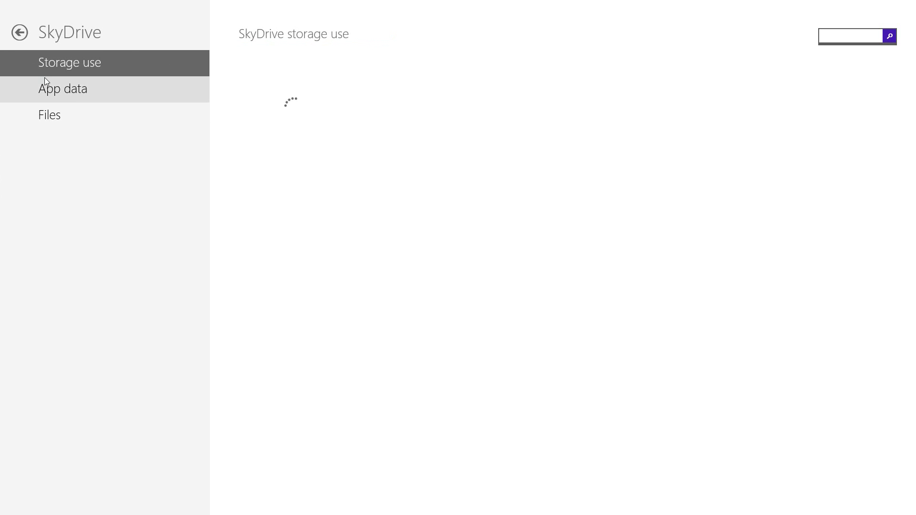
{"action": "left_click", "coordinate": [19, 33]}
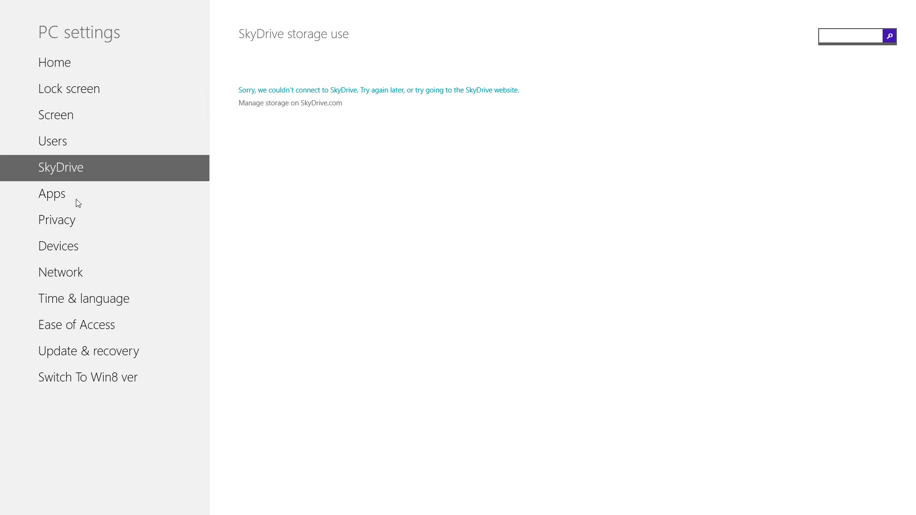
- Switch to the Start screen and back to PC settings, and review the Notifications, App sizes and Defaults pages under Apps
{"action": "left_click", "coordinate": [3, 508]}
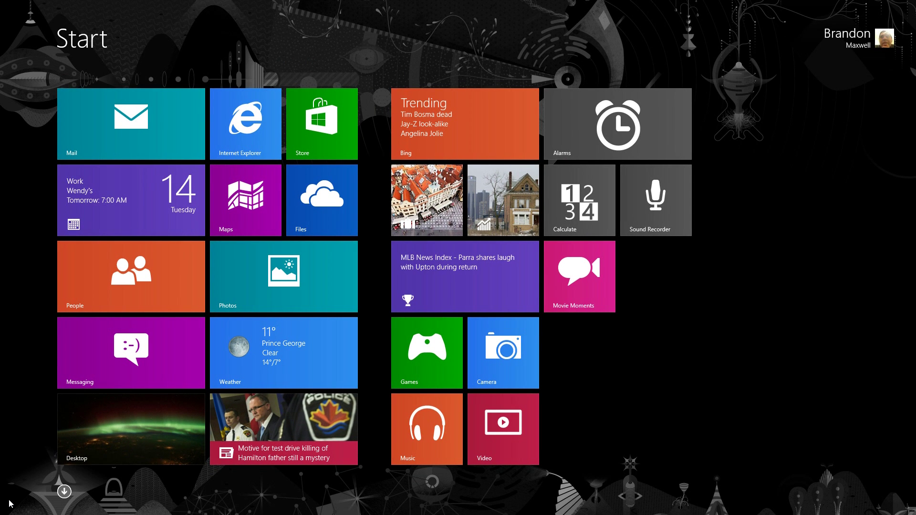
{"action": "left_click", "coordinate": [14, 15]}
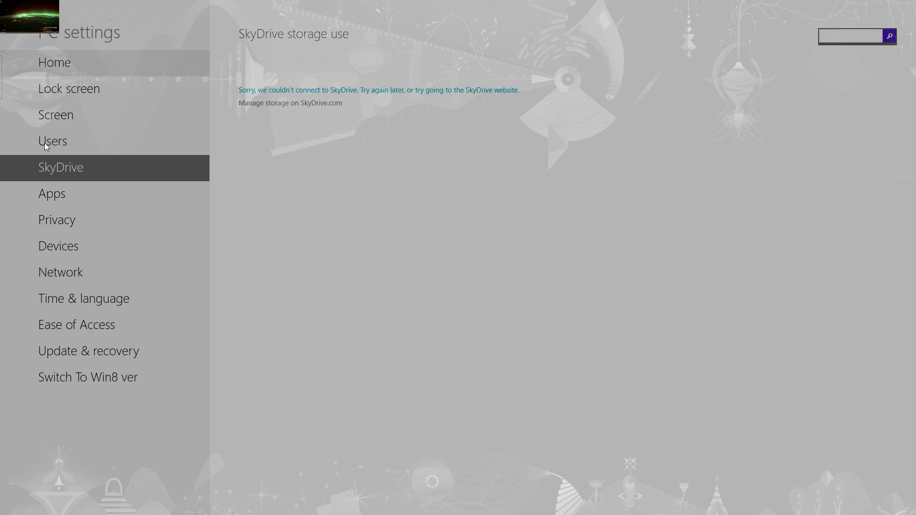
{"action": "left_click", "coordinate": [82, 191]}
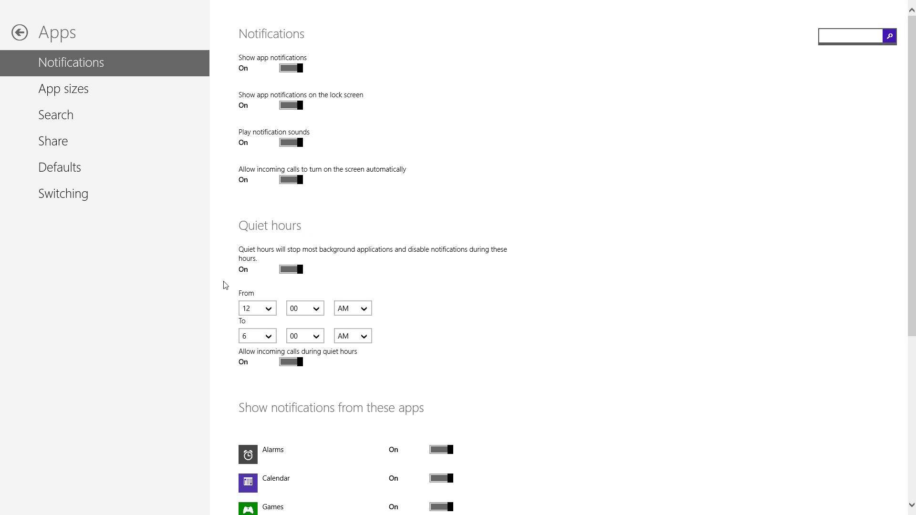
{"action": "left_click", "coordinate": [63, 95]}
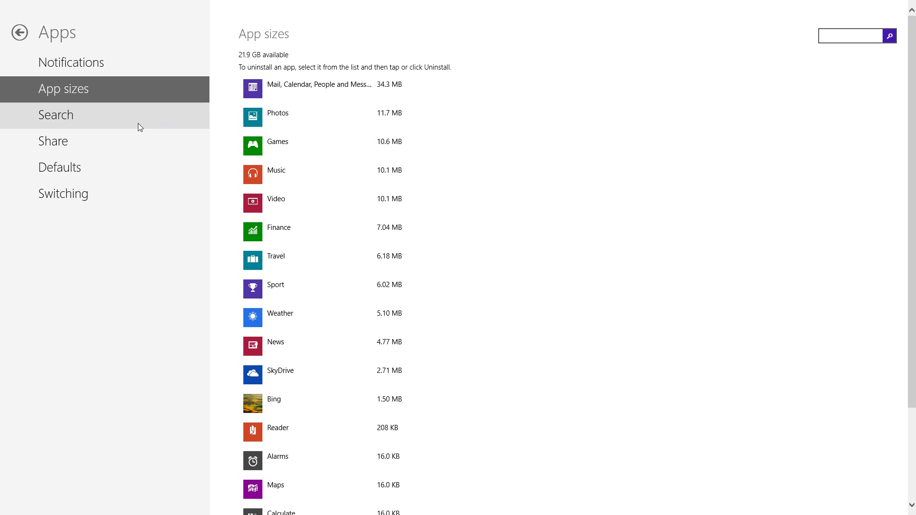
{"action": "left_click", "coordinate": [64, 160]}
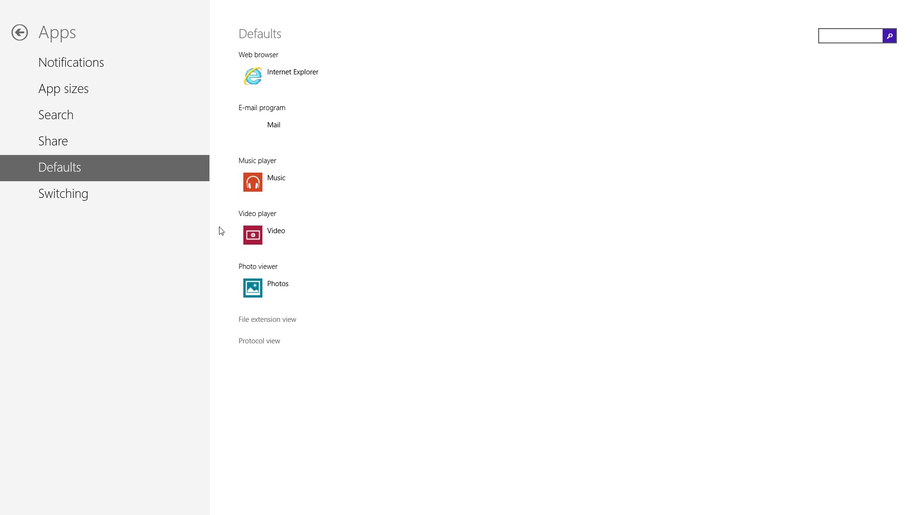
{"action": "left_click", "coordinate": [18, 31]}
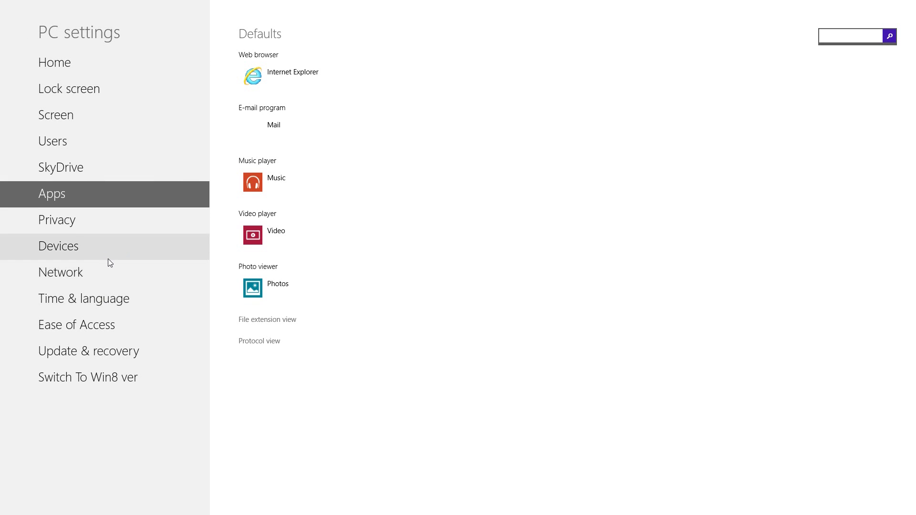
- Review the Network settings, including the Ethernet adapter's properties and the Workplace page, and return to the main categories
{"action": "left_click", "coordinate": [84, 277]}
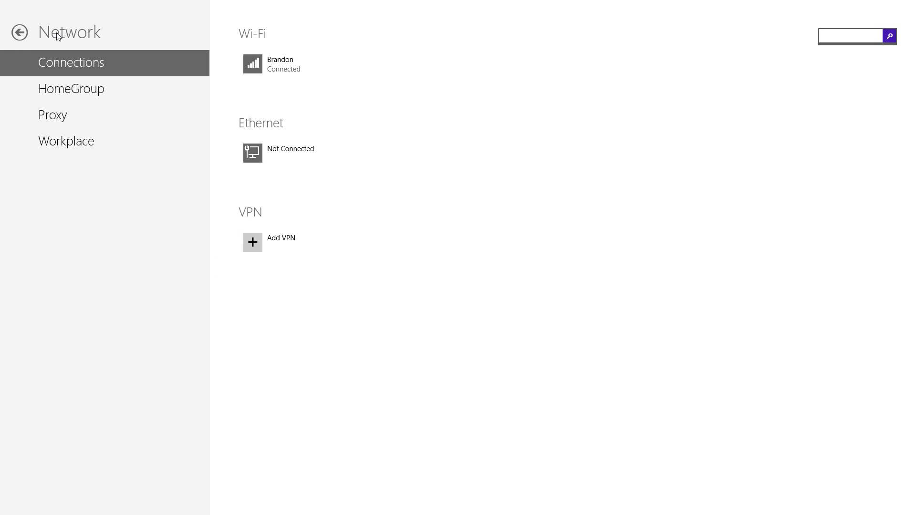
{"action": "left_click", "coordinate": [281, 149]}
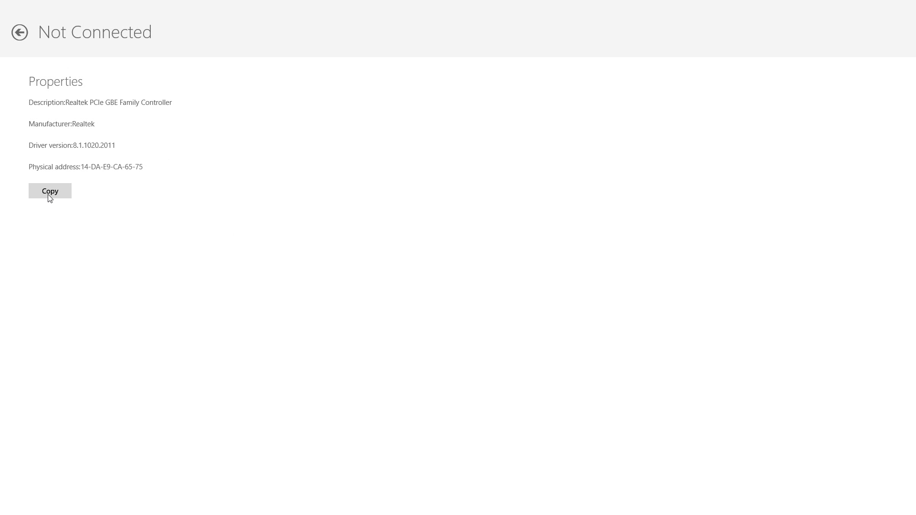
{"action": "left_click", "coordinate": [21, 39]}
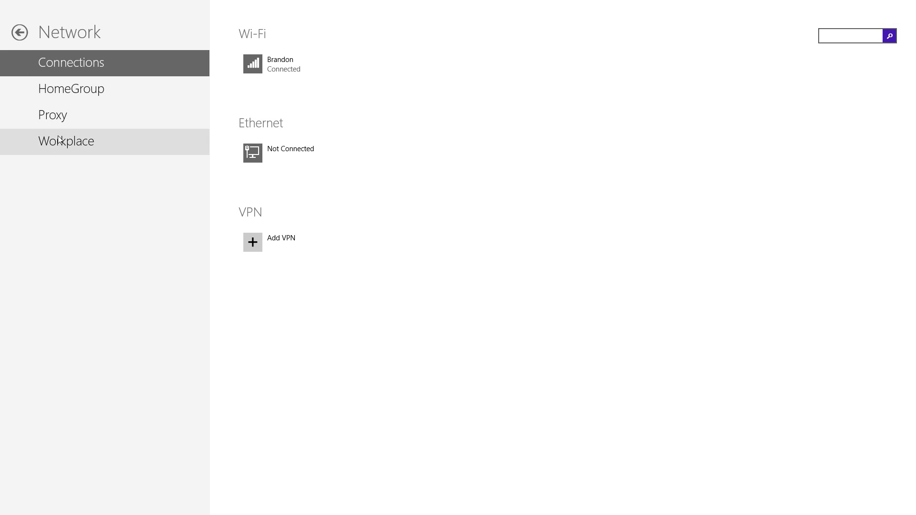
{"action": "left_click", "coordinate": [70, 145]}
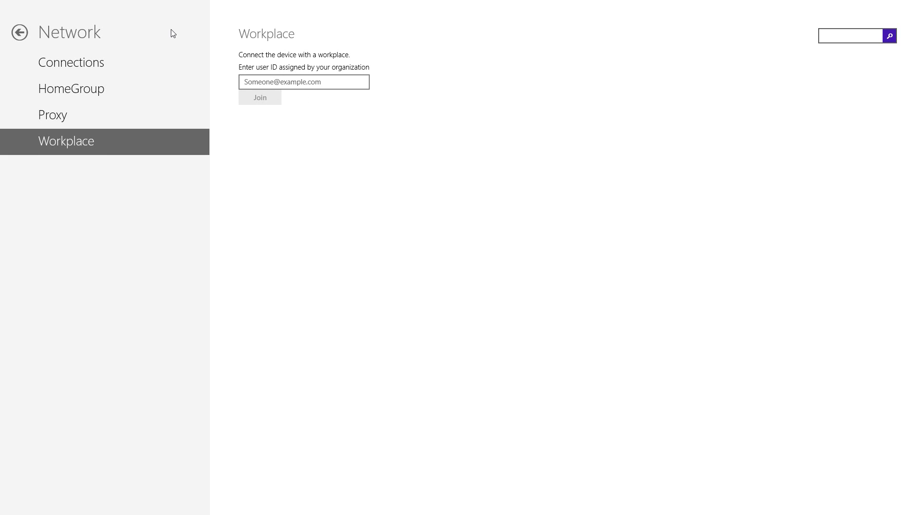
{"action": "left_click", "coordinate": [20, 33]}
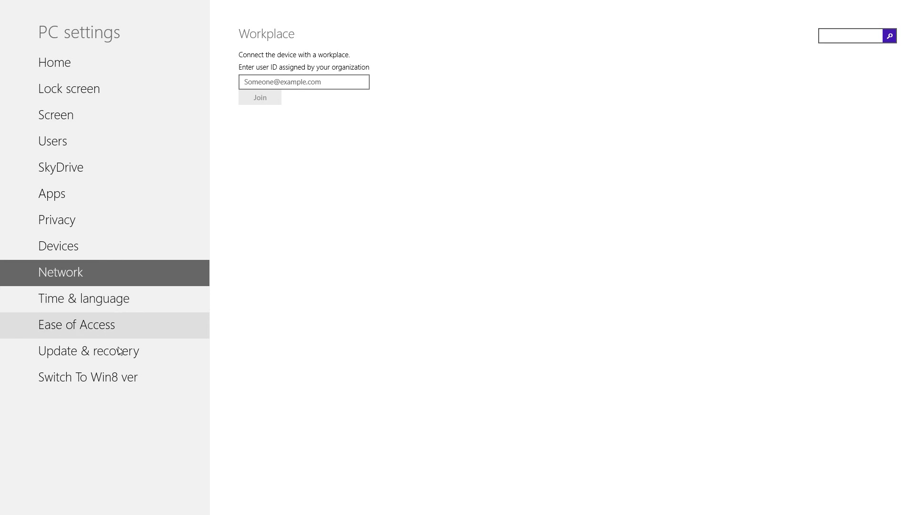
- View the Switch To Win8 ver page, close the PC settings app and go to the Start screen
{"action": "left_click", "coordinate": [115, 374]}
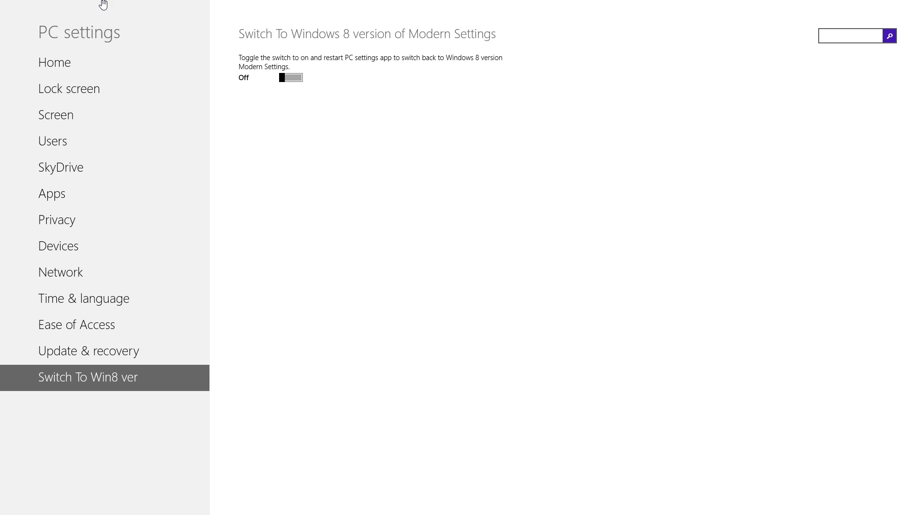
{"action": "left_click", "coordinate": [41, 12]}
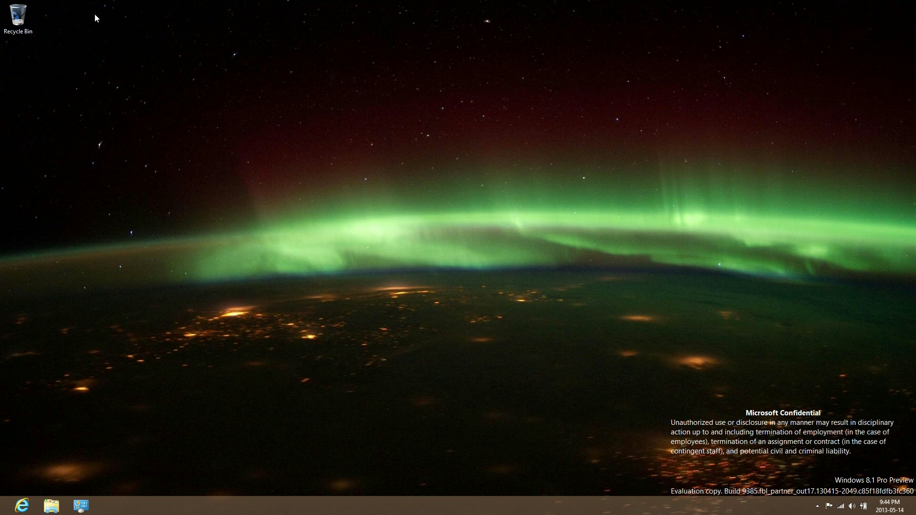
{"action": "left_click", "coordinate": [29, 15]}
{"action": "left_click_drag", "start_coordinate": [173, 1], "coordinate": [433, 514]}
{"action": "key", "text": "super"}
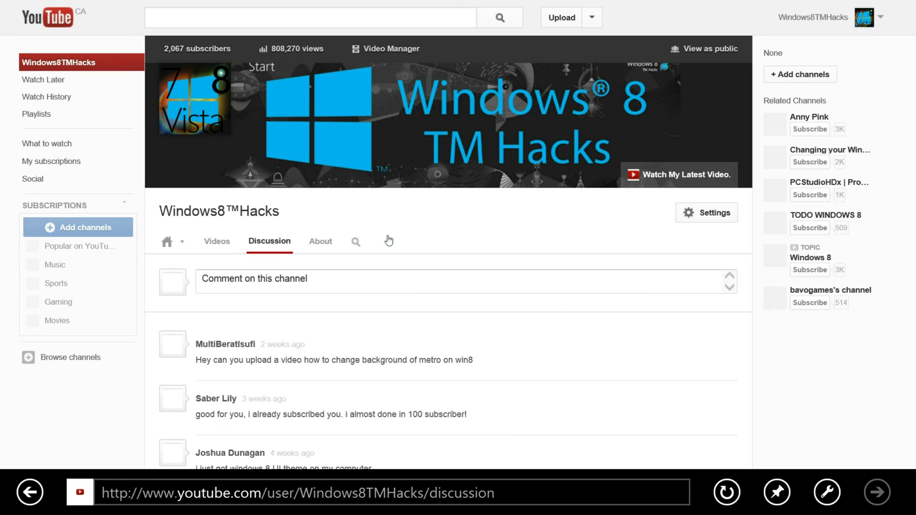
- Write "Hey can you upload a video" in the comment box on the YouTube channel's Discussion page
{"action": "left_click", "coordinate": [389, 276]}
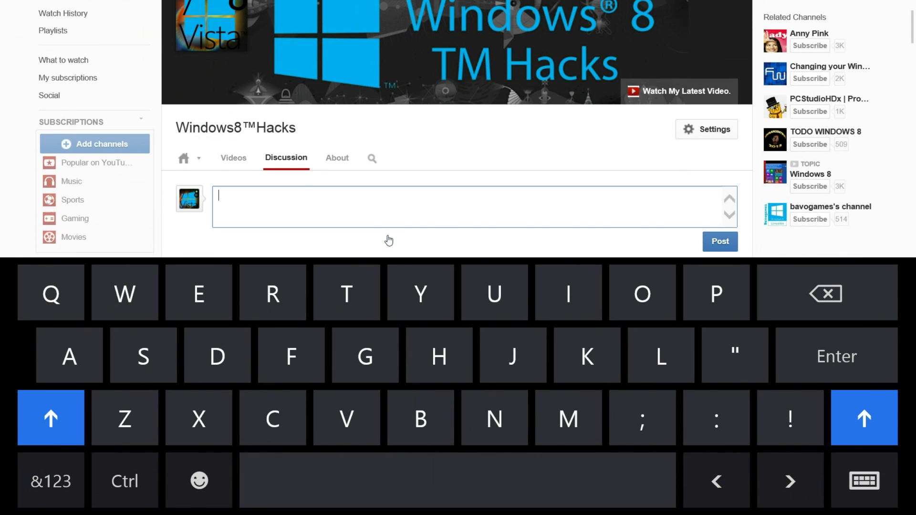
{"action": "type", "text": "Hey can you upload a video"}
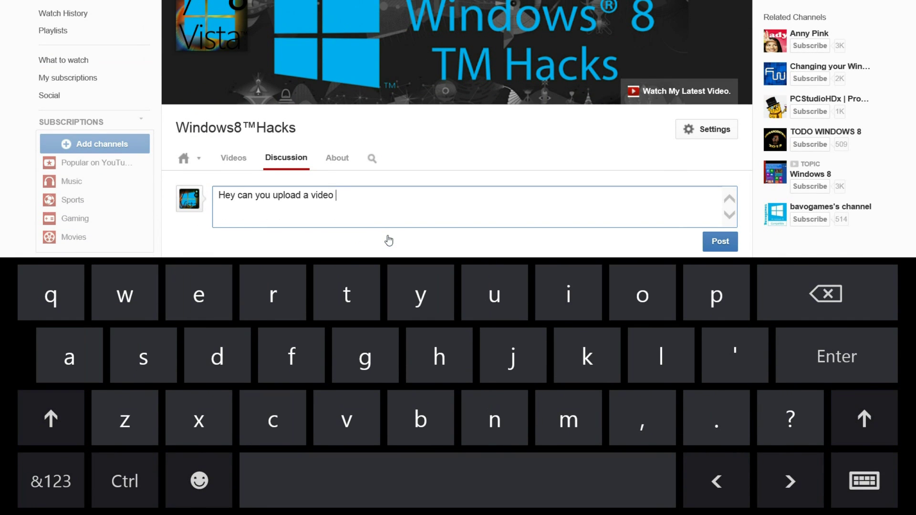